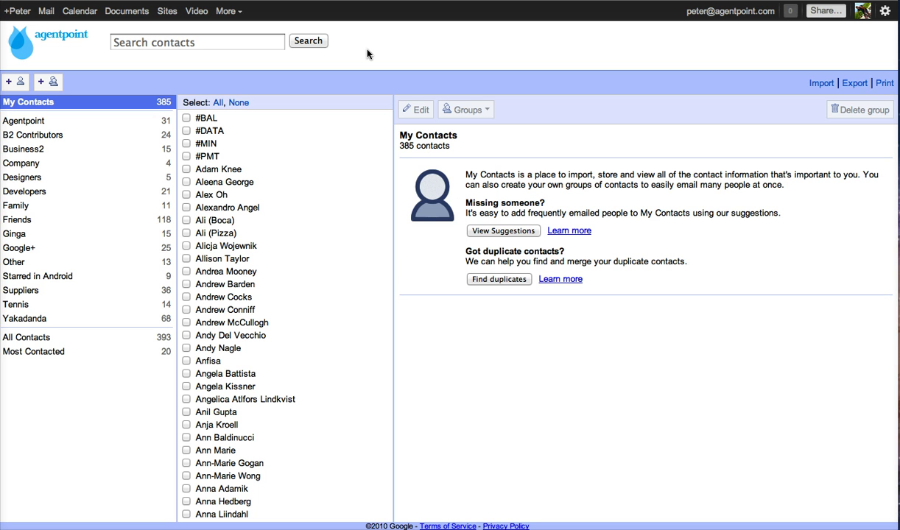
Step: Check the suggested frequently contacted people, then go back to the full My Contacts list
scroll(240, 223, down, 1)
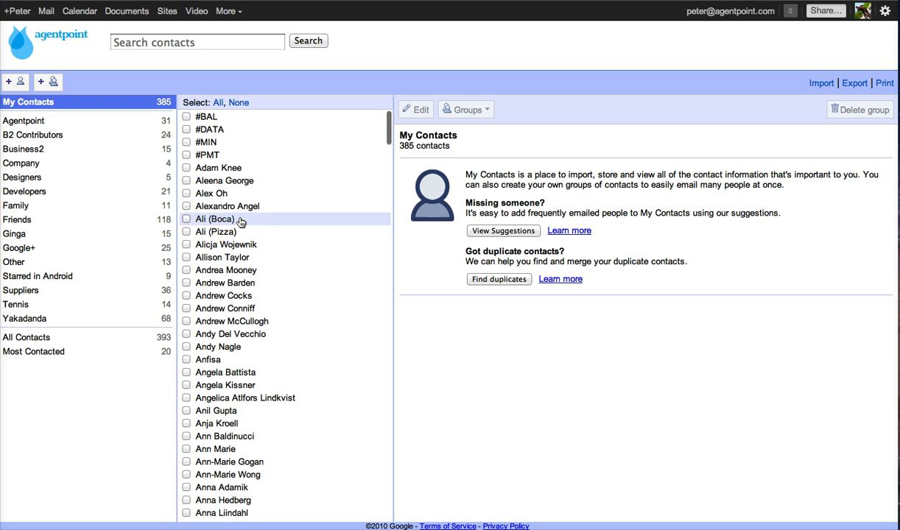
scroll(240, 222, down, 20)
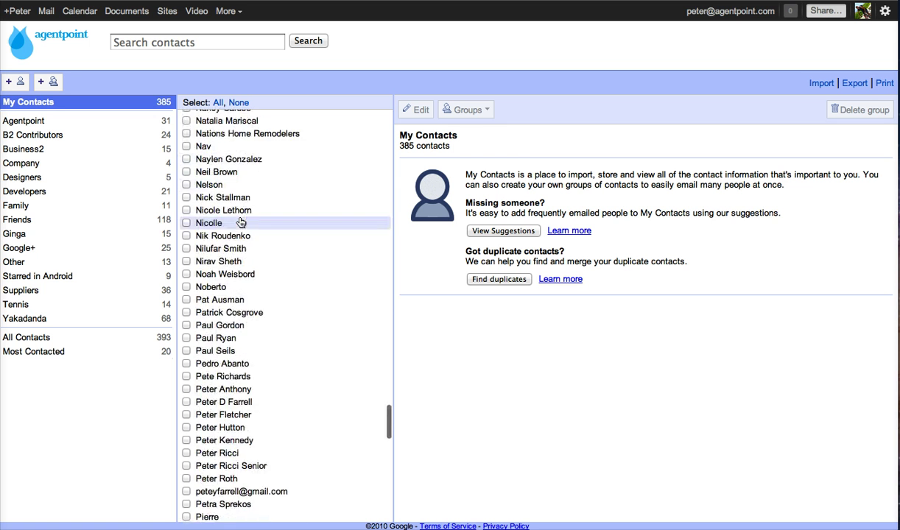
scroll(240, 222, up, 20)
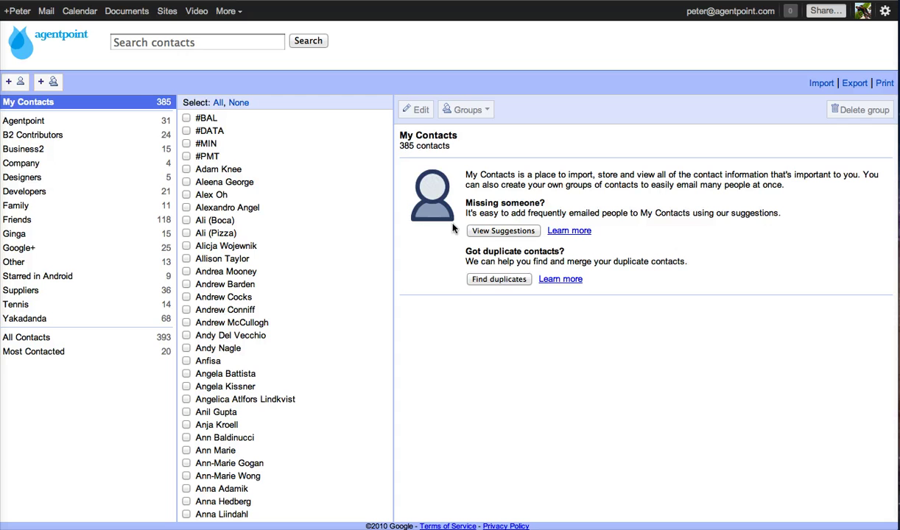
click(498, 230)
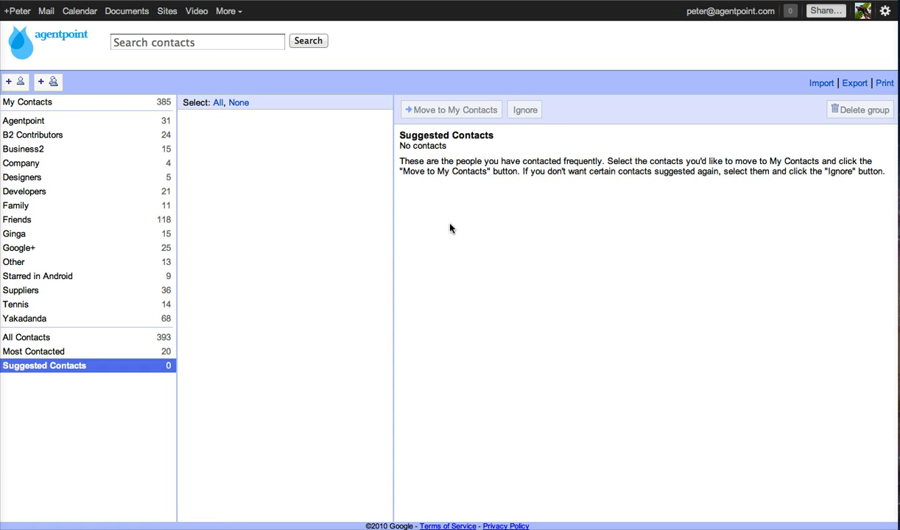
click(64, 108)
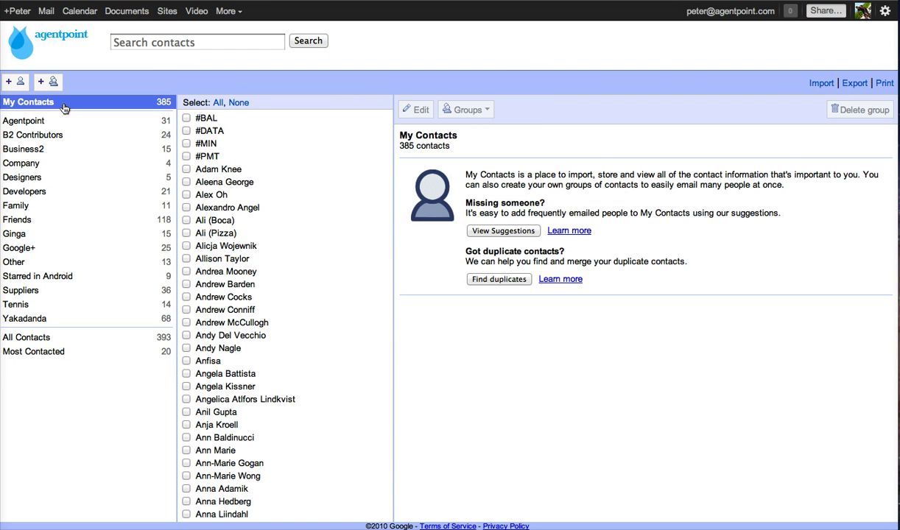
Step: Find the duplicate contact, compare its entries, and merge them so All Contacts shows 392
click(475, 280)
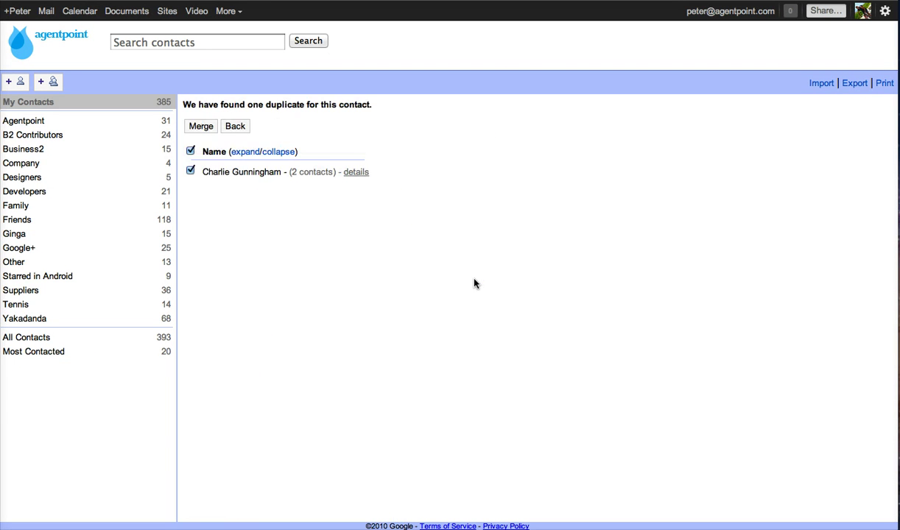
click(357, 175)
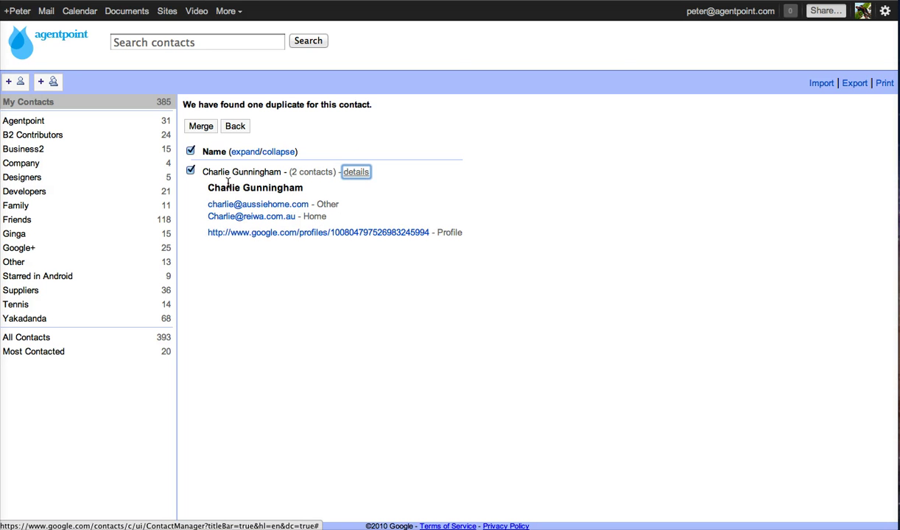
click(200, 126)
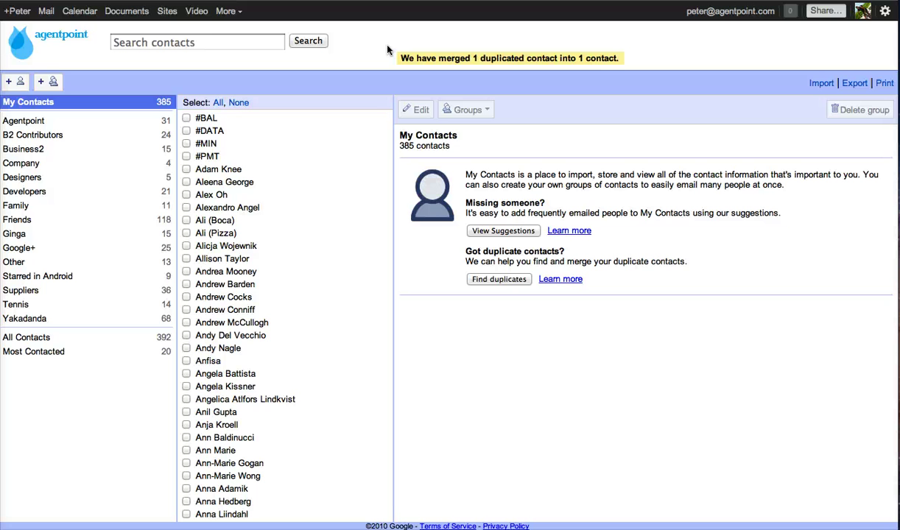
Step: Browse the Agentpoint, B2 Contributors and Business2 groups, ending on Business2's 15 contacts
scroll(351, 235, down, 15)
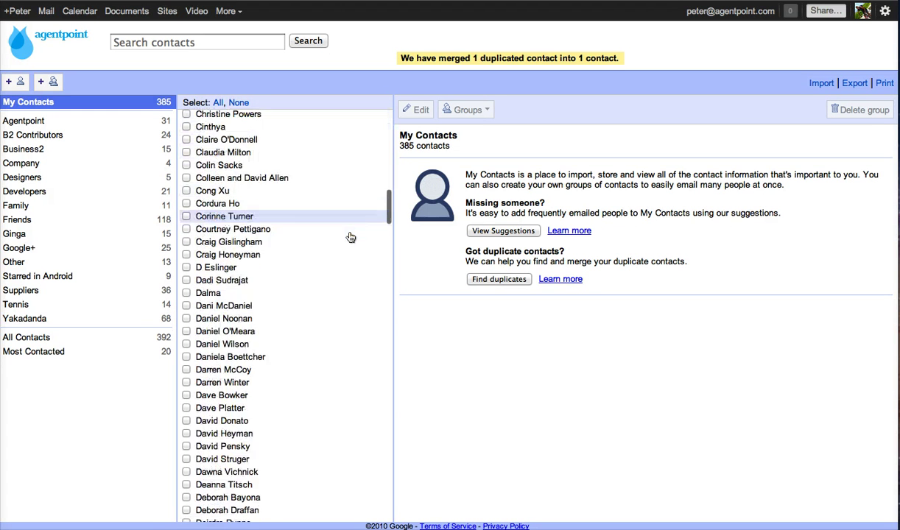
scroll(349, 235, up, 15)
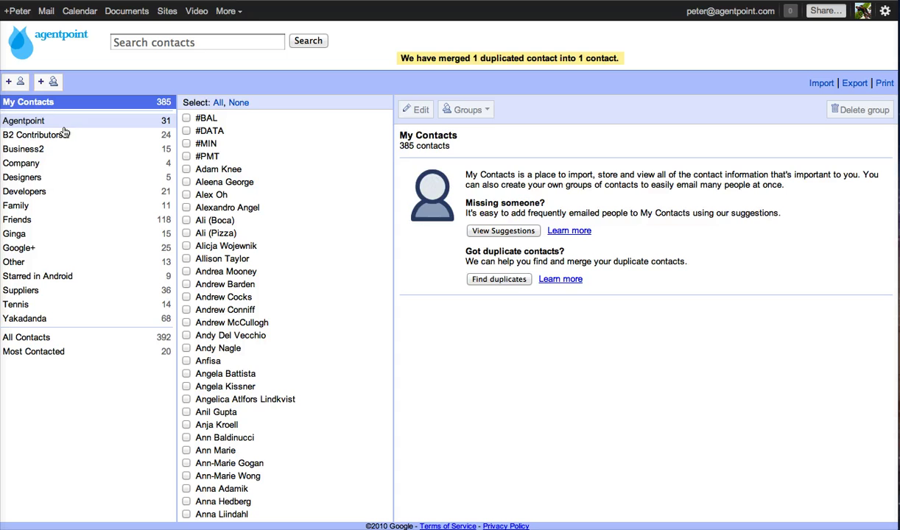
click(32, 123)
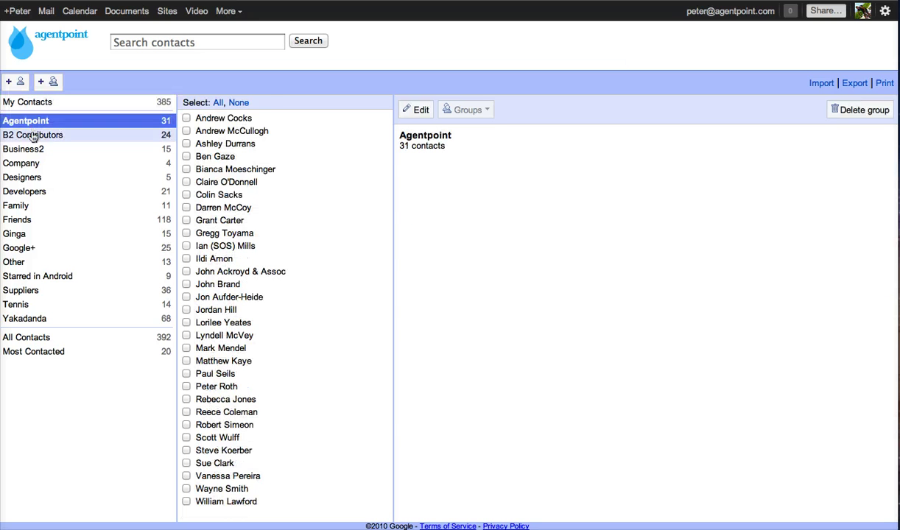
click(33, 137)
click(32, 150)
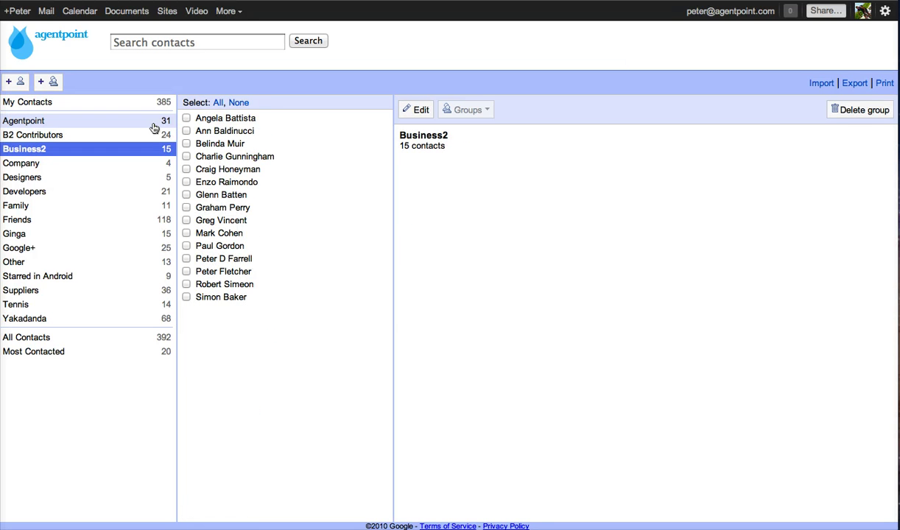
Step: Look at the first Business2 contact's group choices without changing them, then deselect it
click(223, 119)
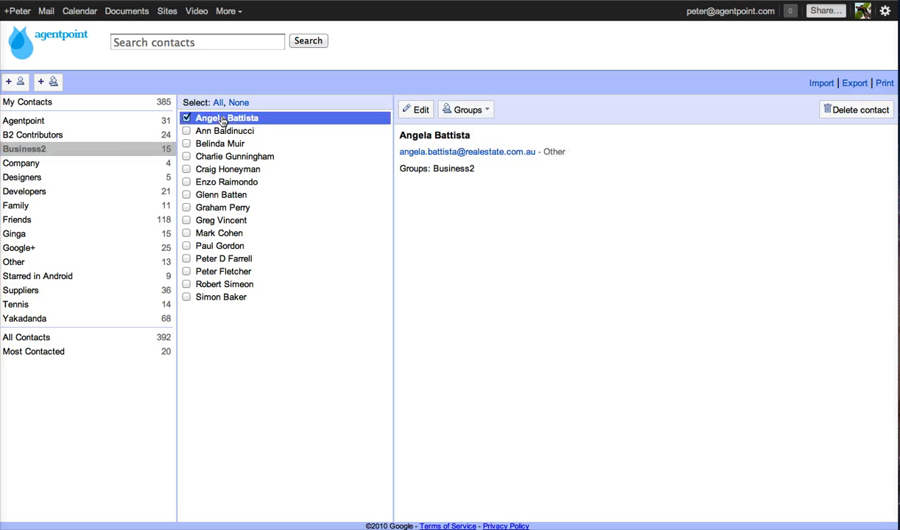
click(486, 109)
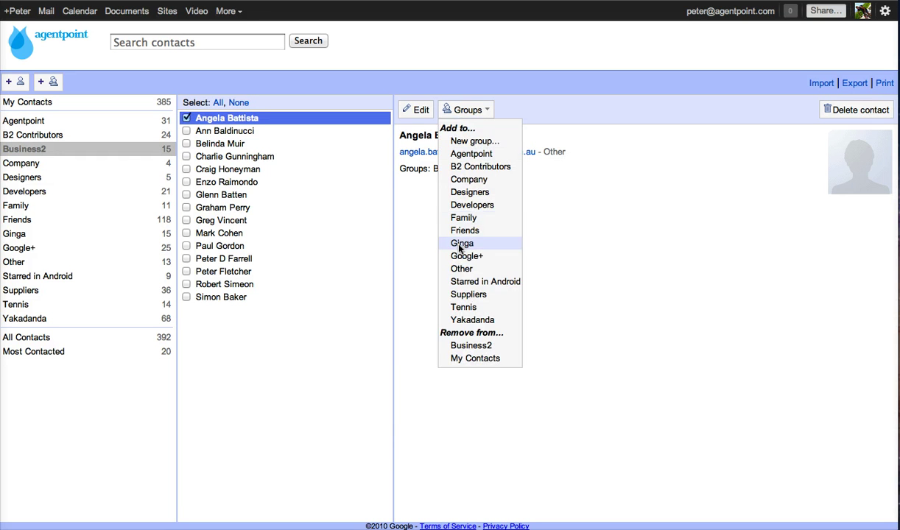
click(536, 110)
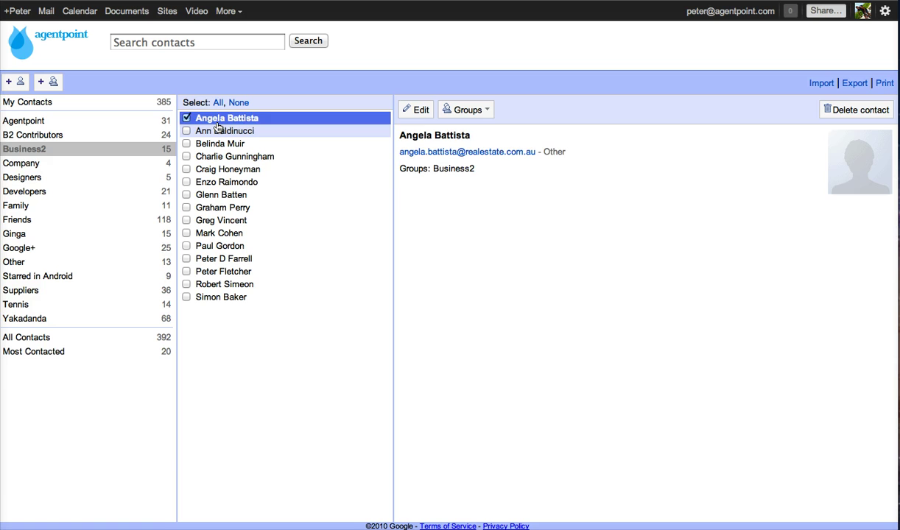
click(186, 117)
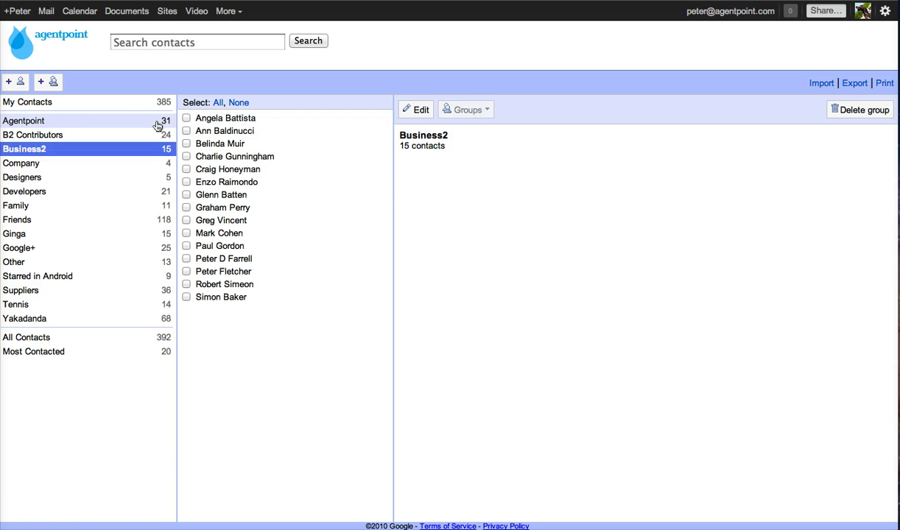
Step: Run an empty search listing all 392 contacts and scroll down to the seven Other Contacts
click(26, 105)
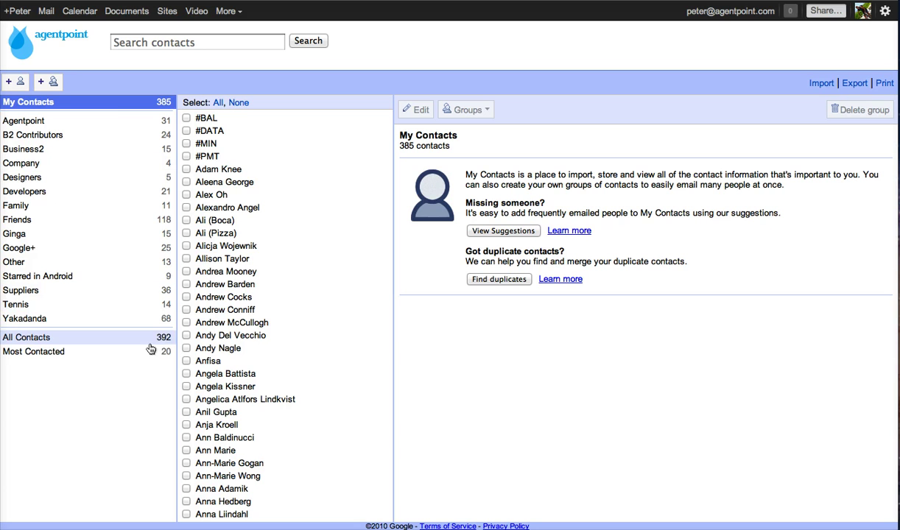
click(157, 41)
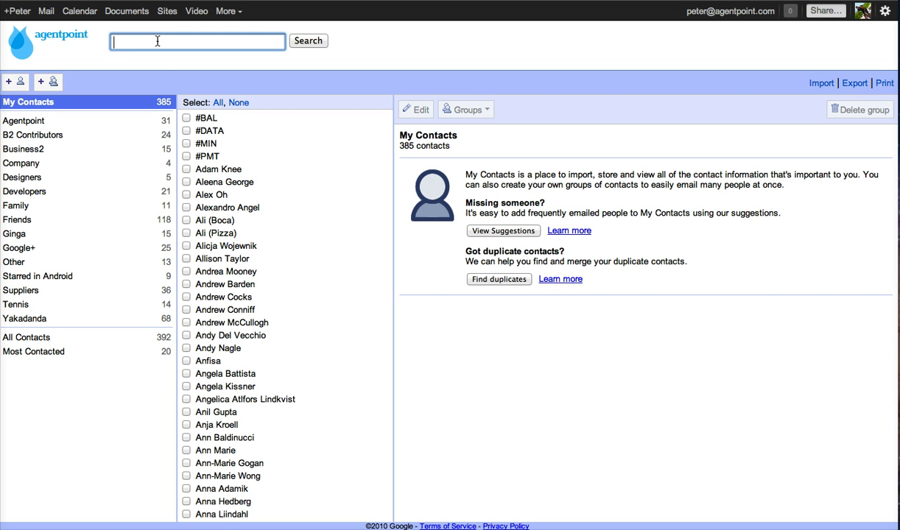
click(310, 42)
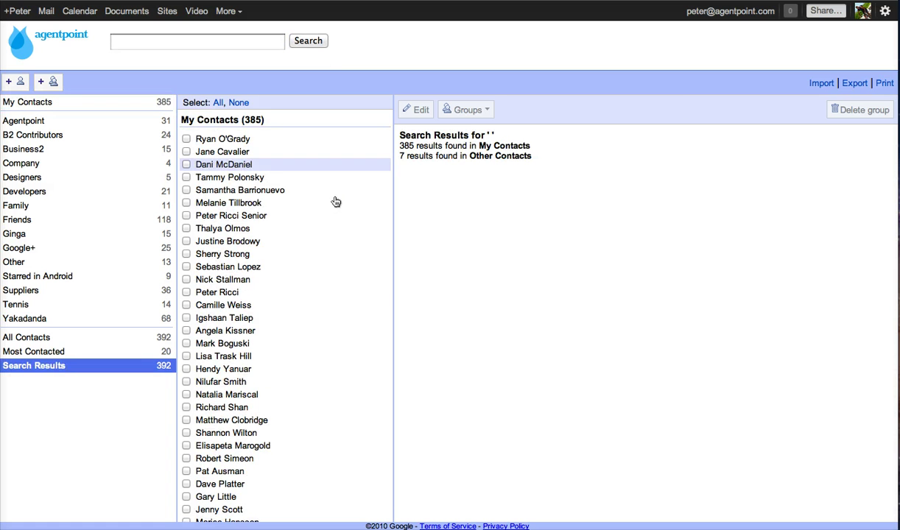
scroll(283, 202, down, 20)
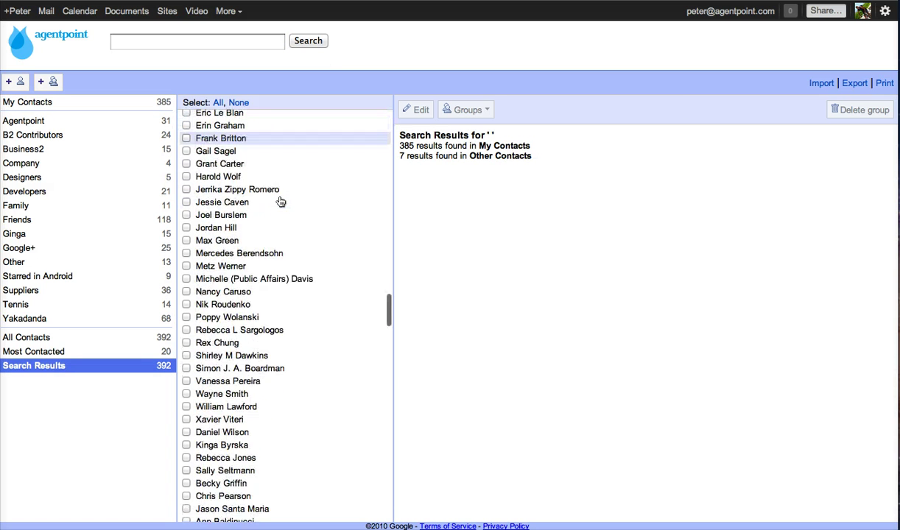
scroll(280, 201, down, 20)
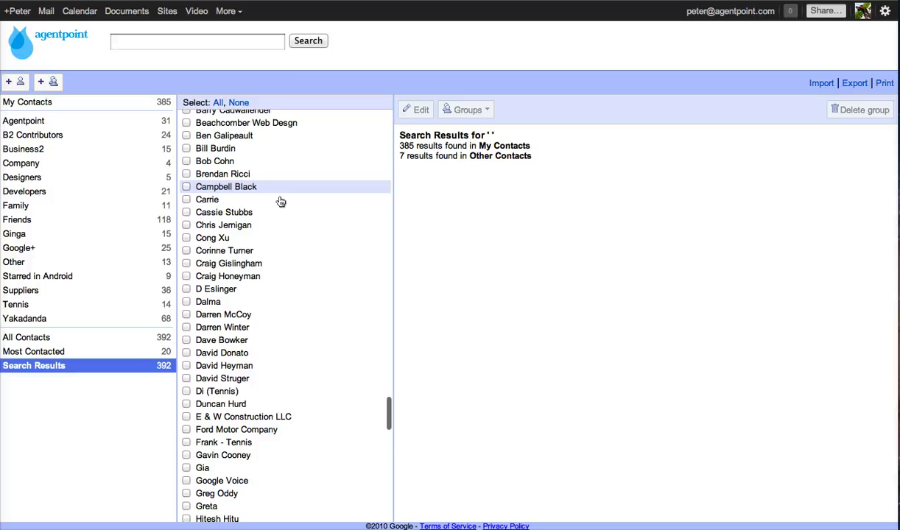
scroll(281, 202, down, 20)
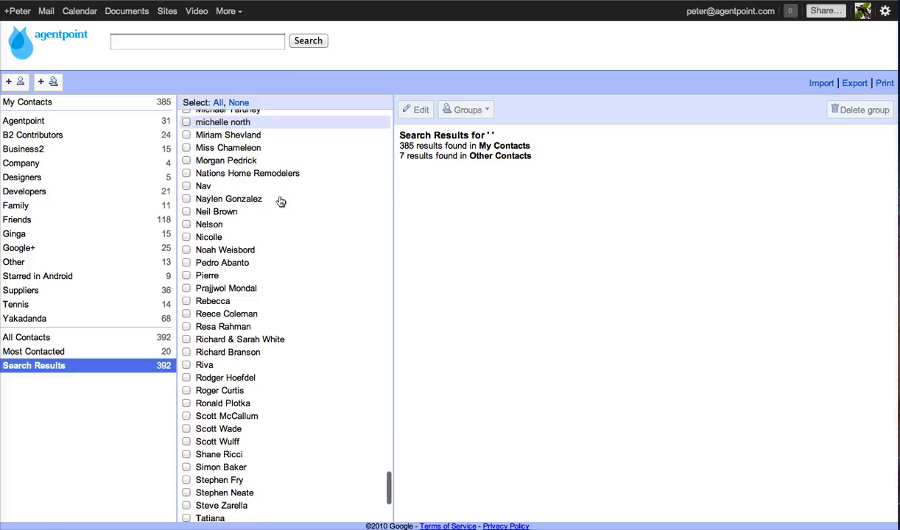
scroll(280, 202, down, 10)
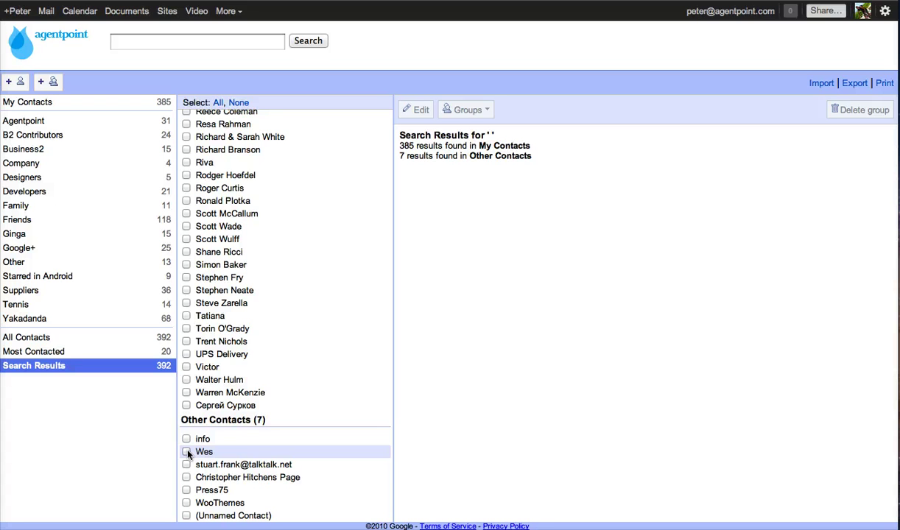
Step: Give the unnamed Other Contact the company 'Pepsi' and save it
click(187, 516)
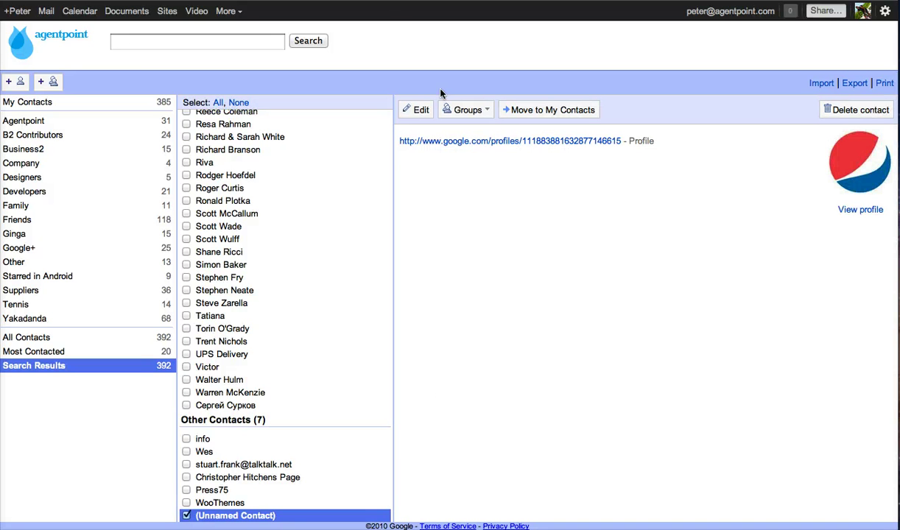
click(461, 108)
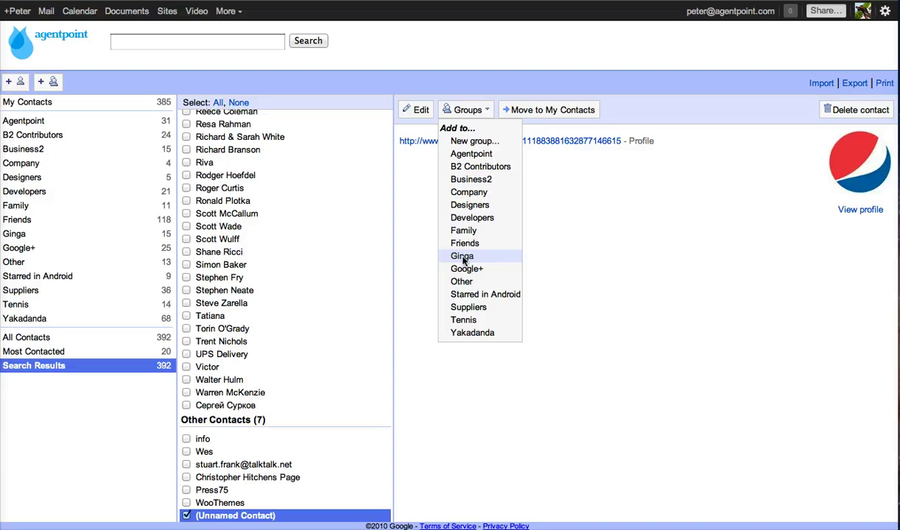
click(417, 109)
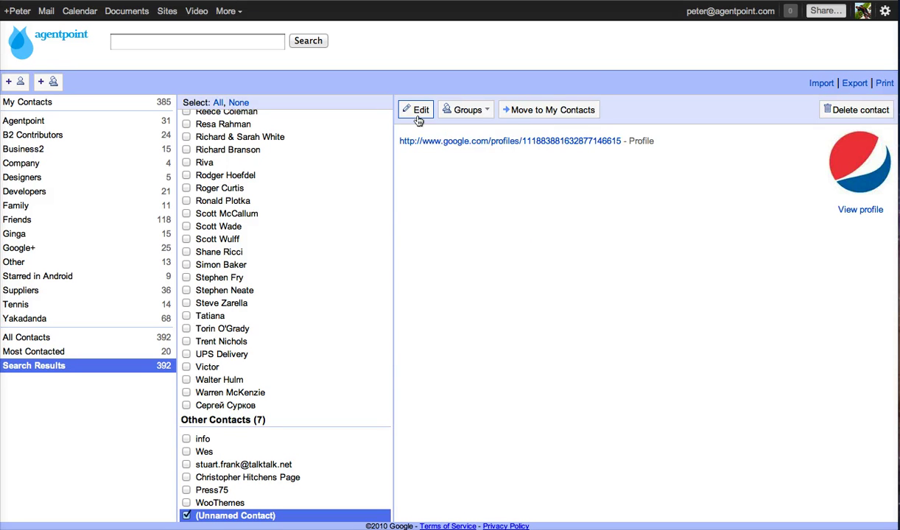
click(438, 141)
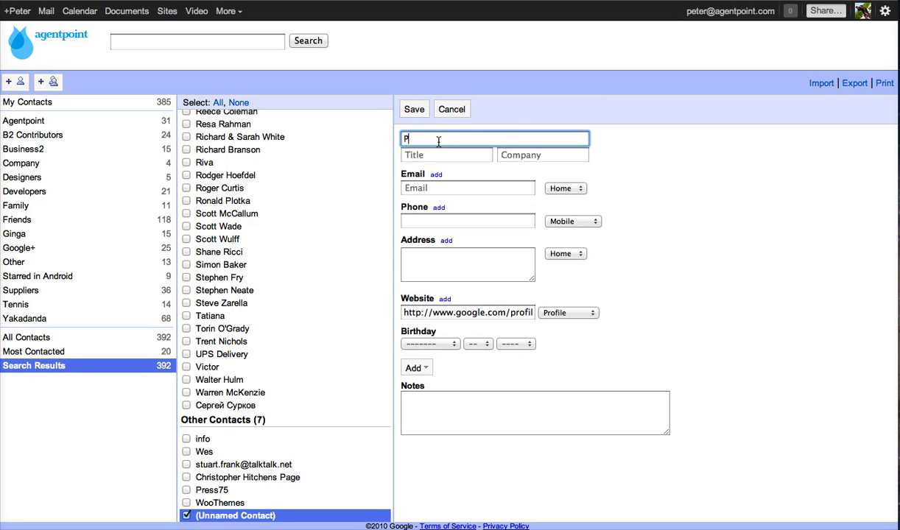
click(515, 159)
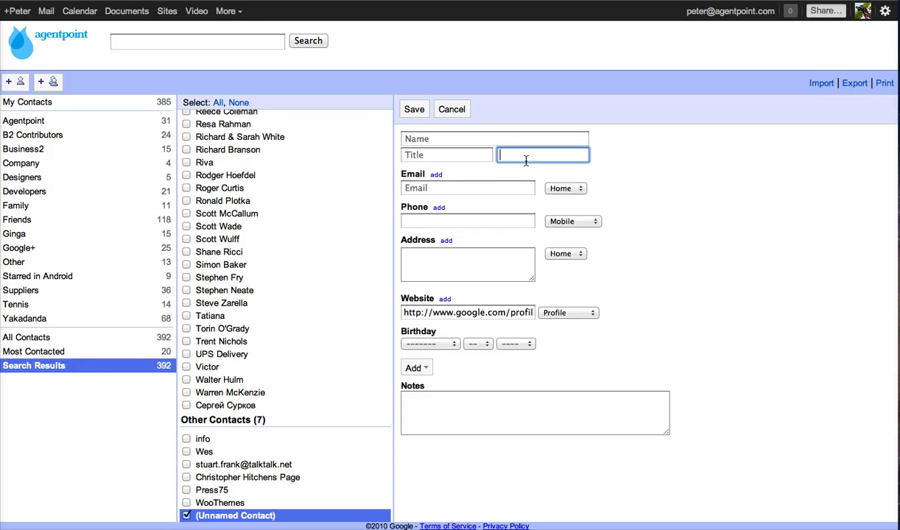
text(Pepsi)
click(413, 108)
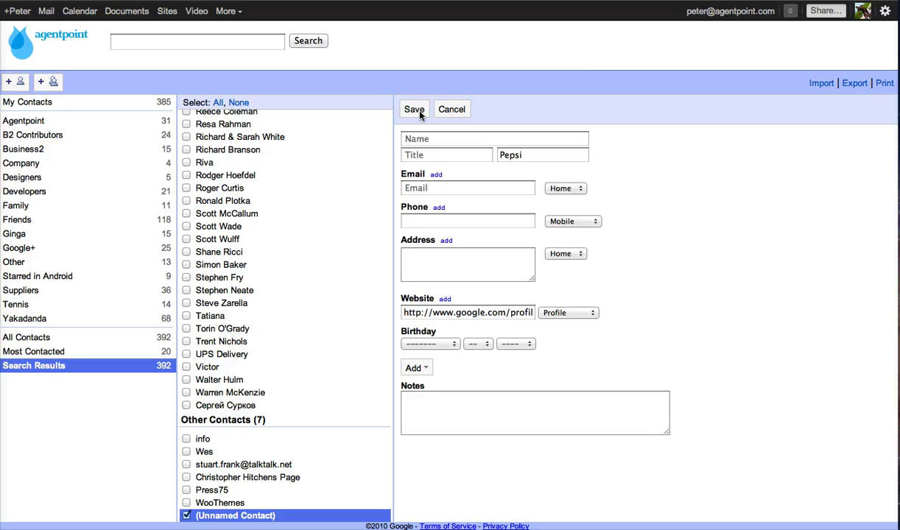
Step: Add Pepsi to the Google+ group, bringing it to 26 members
click(467, 110)
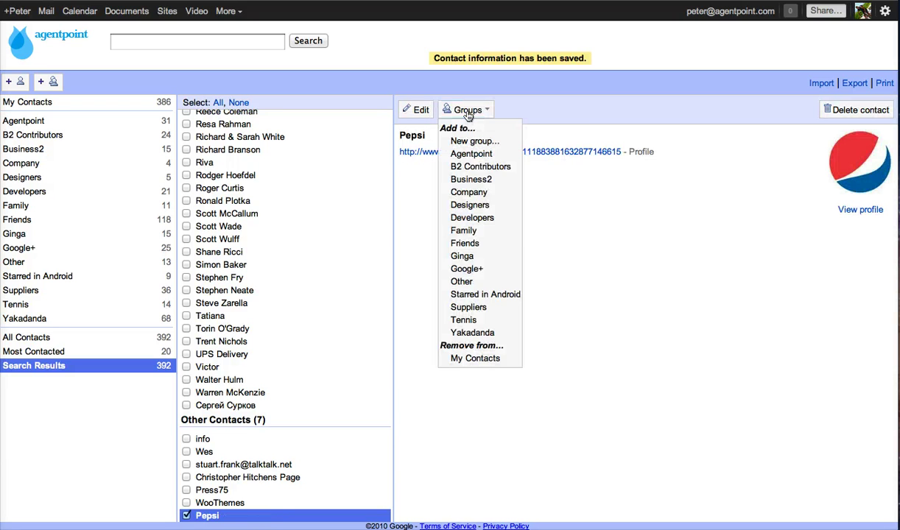
click(478, 270)
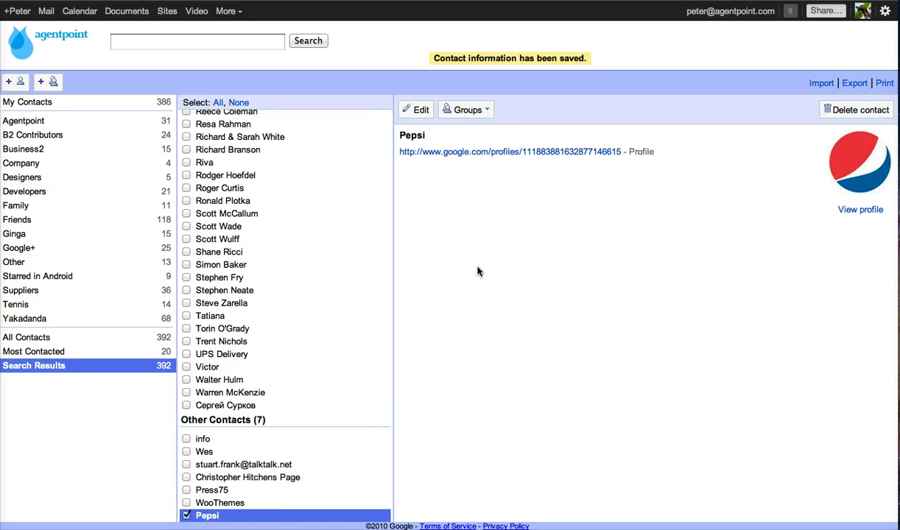
scroll(265, 441, down, 15)
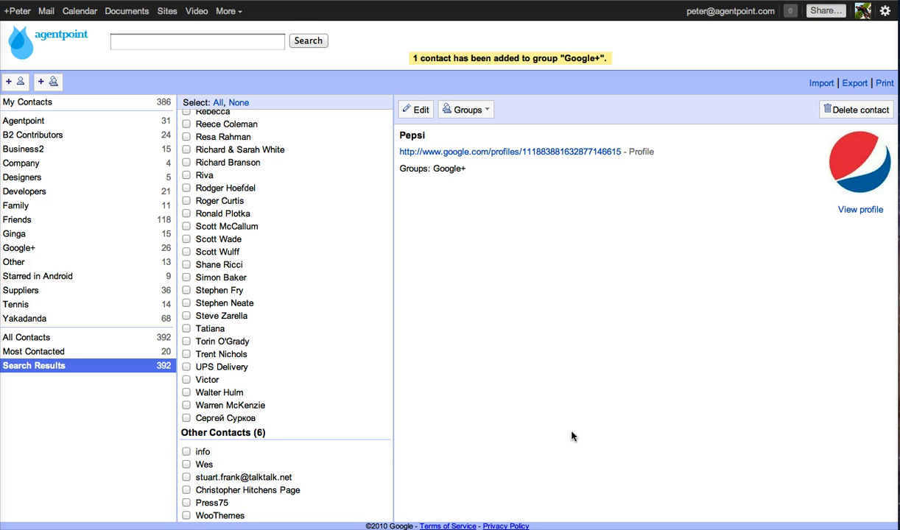
Step: Move WooThemes from the name field to Company, save it, and add it to Google+ (27)
click(221, 516)
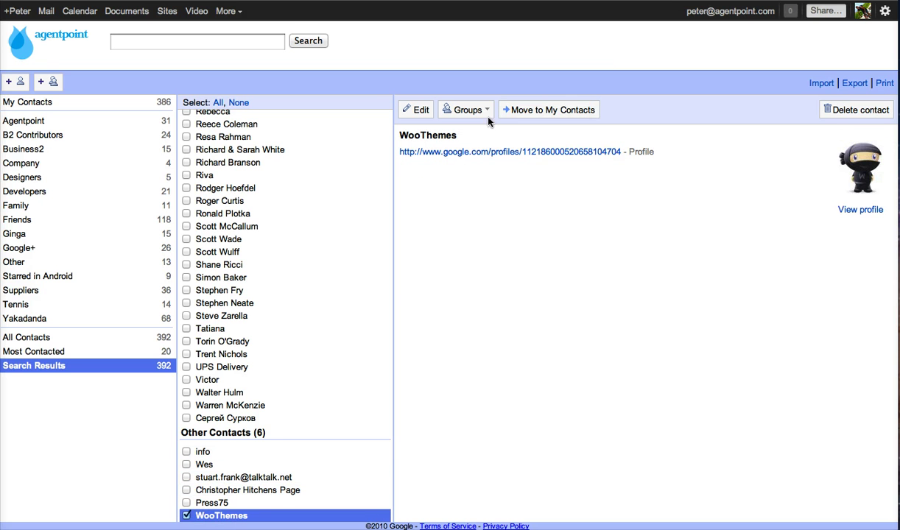
click(417, 111)
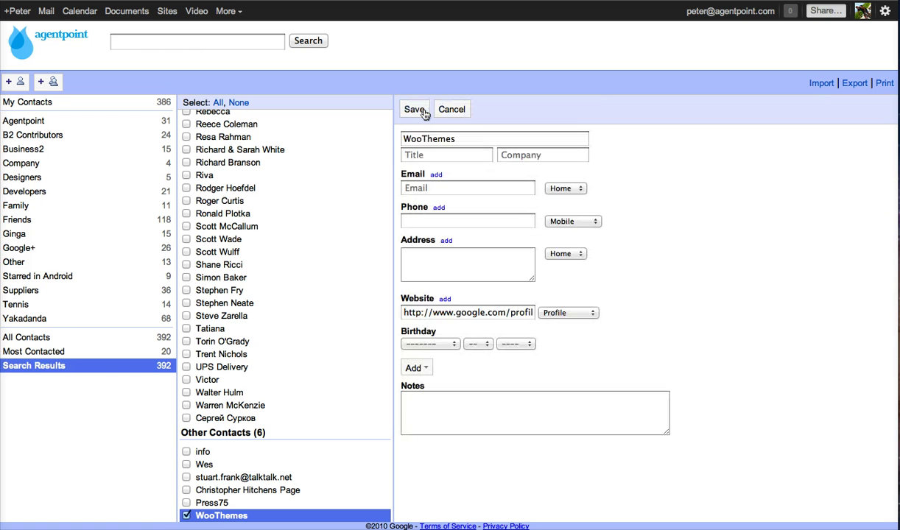
double_click(440, 134)
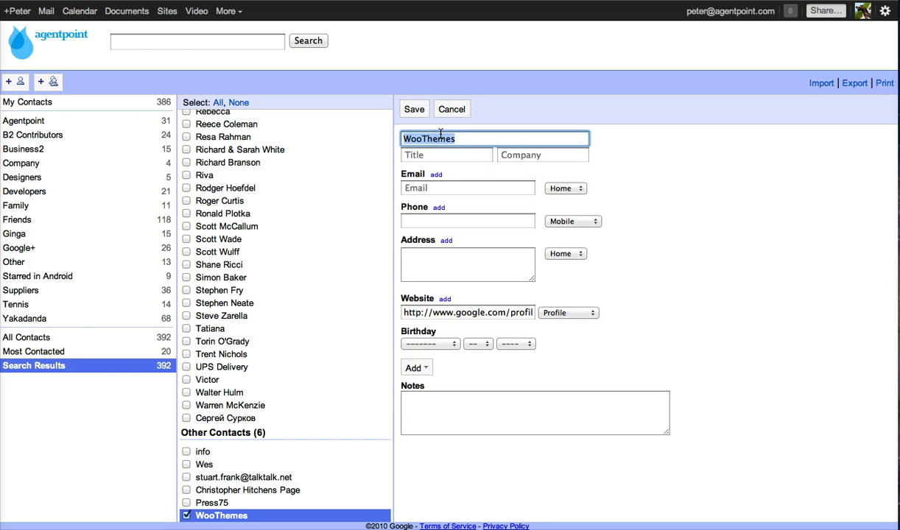
key(ctrl+x)
click(518, 152)
key(ctrl+v)
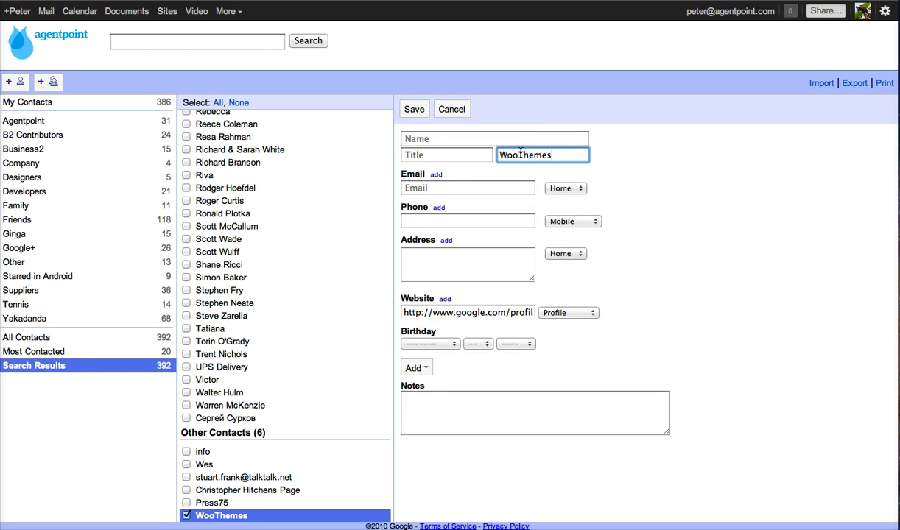
click(414, 109)
click(463, 110)
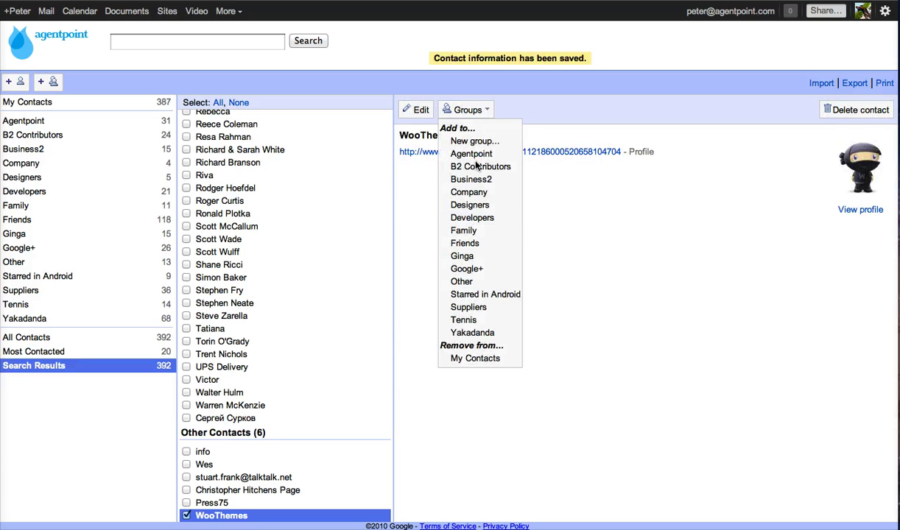
click(464, 269)
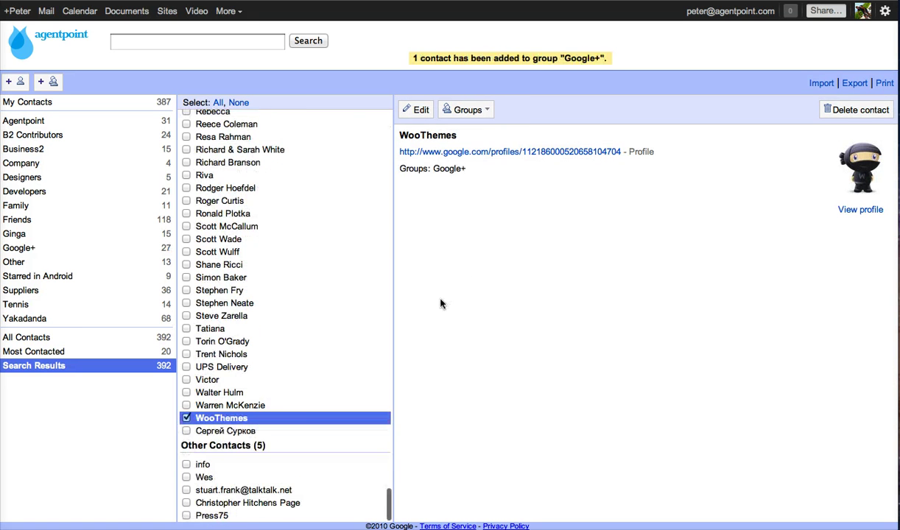
click(187, 517)
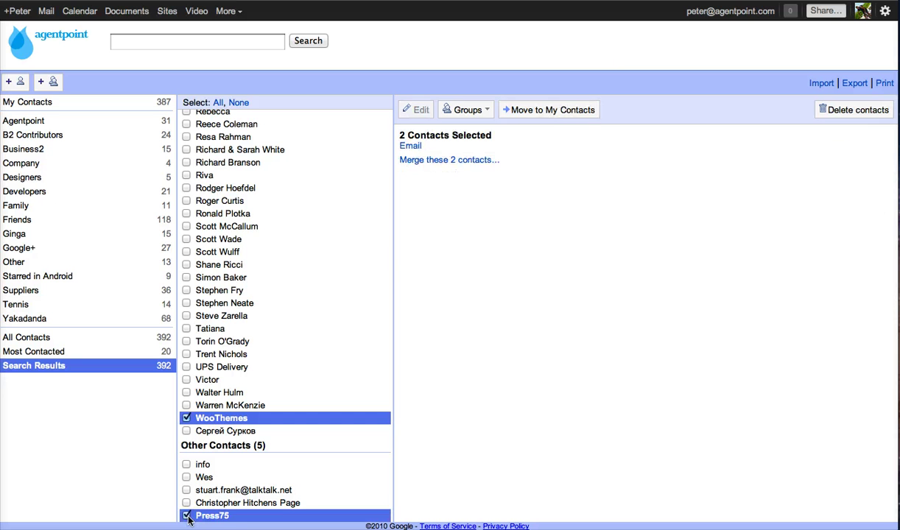
click(424, 160)
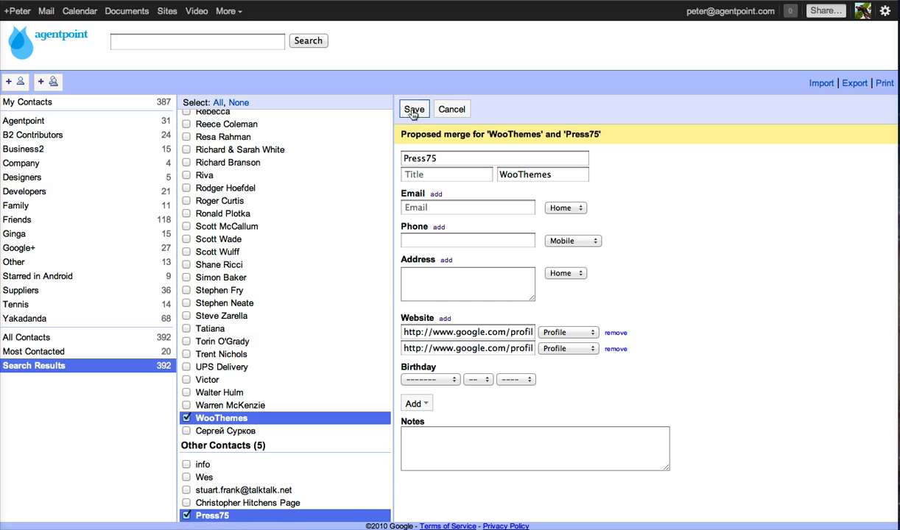
double_click(428, 158)
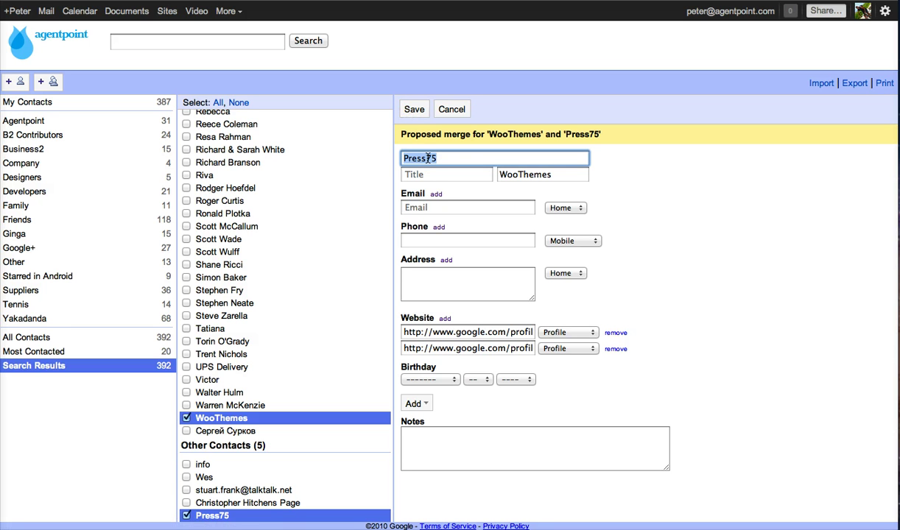
key(BackSpace)
double_click(514, 174)
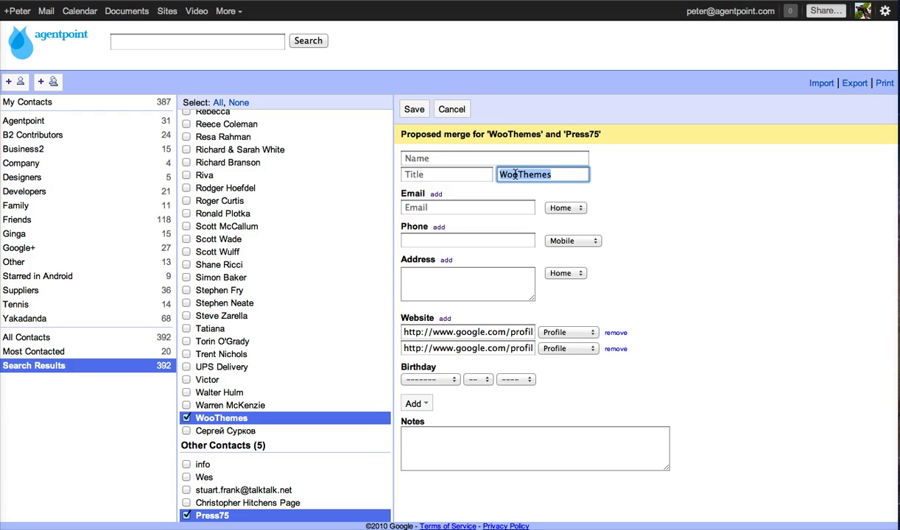
click(456, 109)
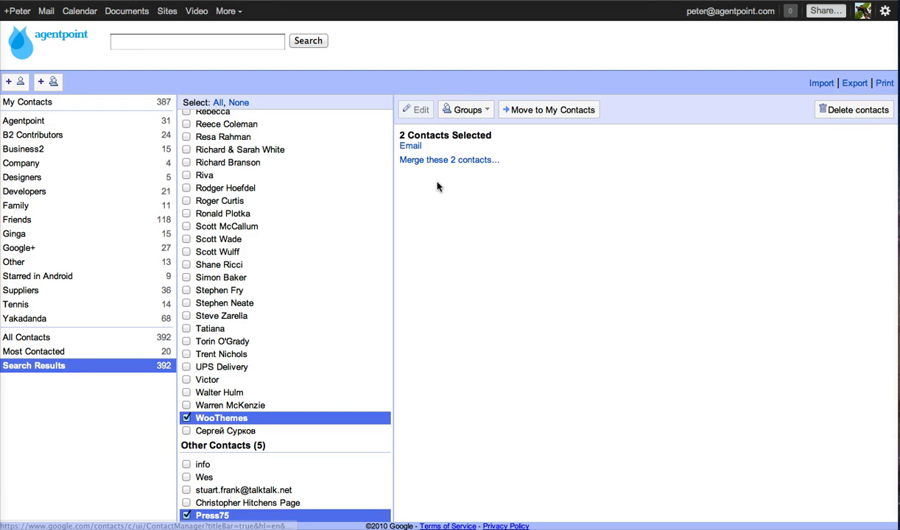
click(184, 516)
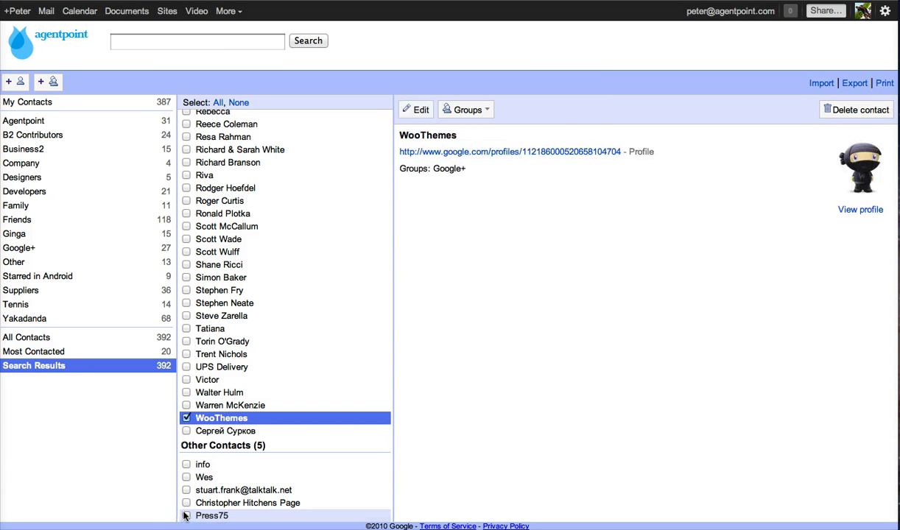
click(207, 504)
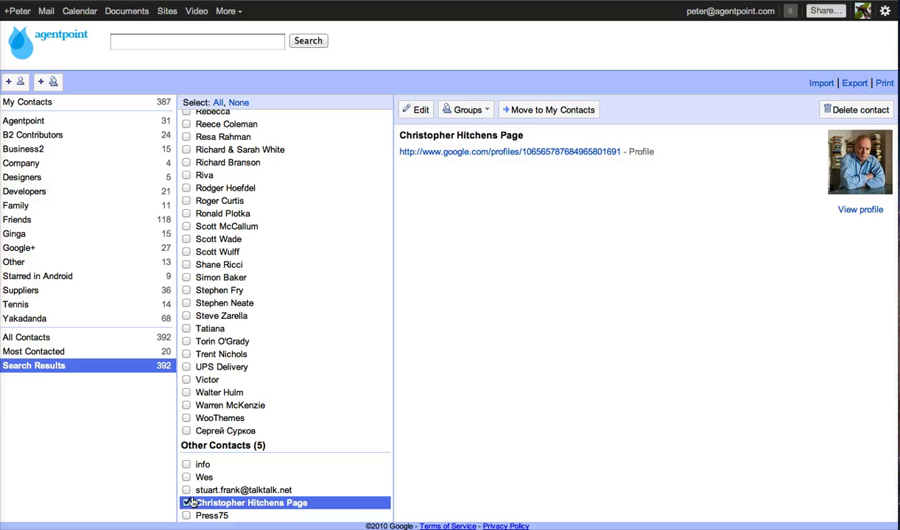
click(186, 504)
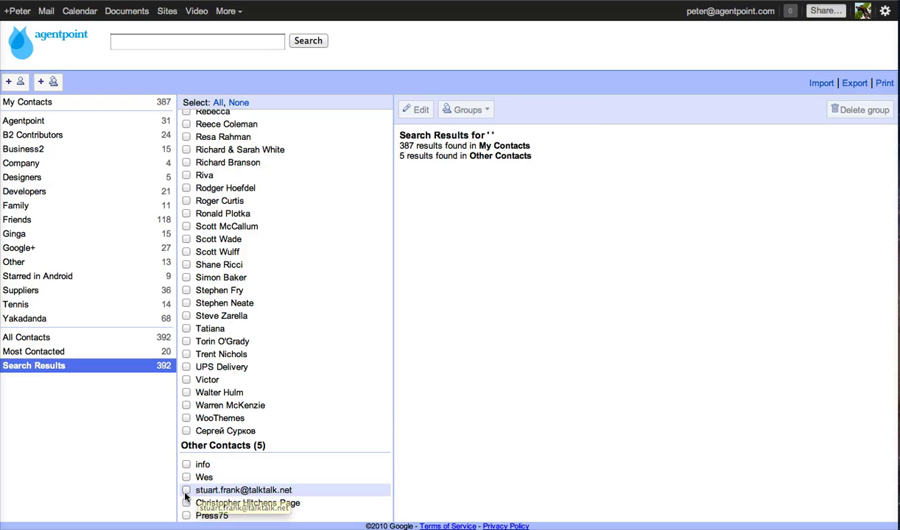
click(187, 491)
click(186, 492)
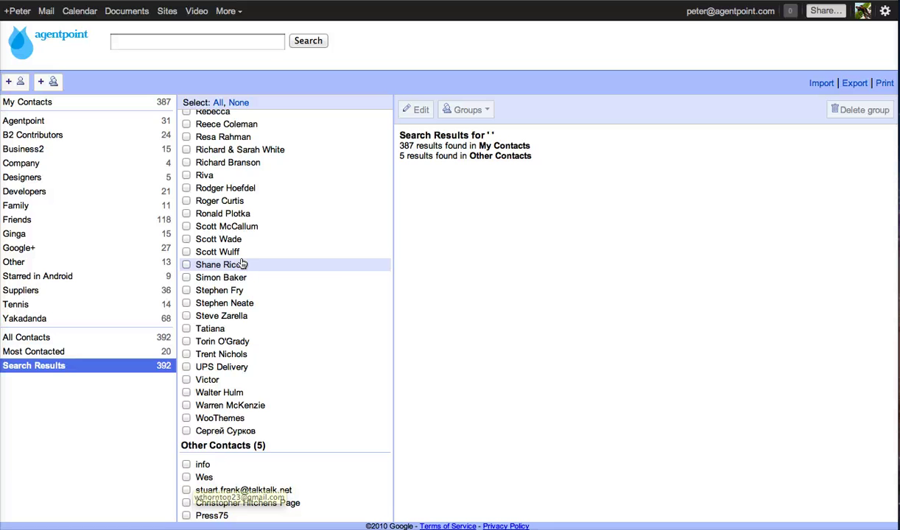
Step: Show the full My Contacts list of 387 contacts and scroll through it
click(51, 104)
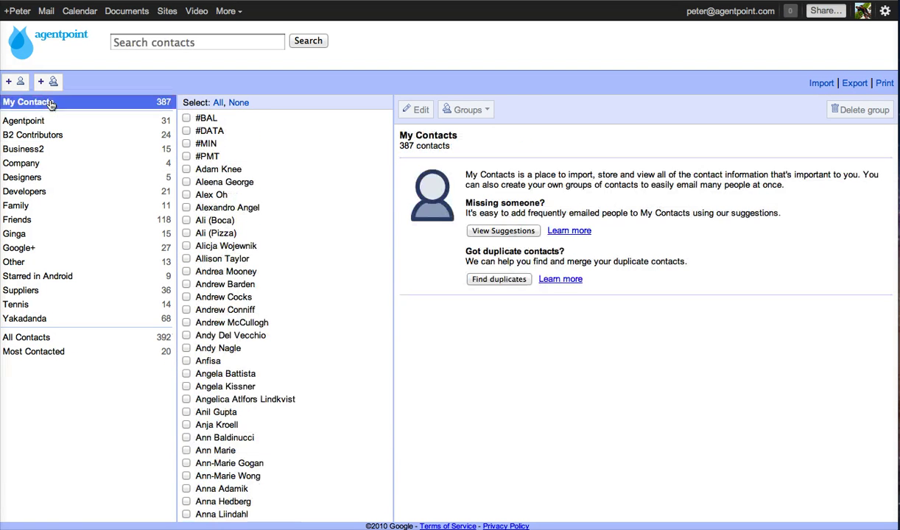
scroll(243, 230, down, 3)
scroll(243, 230, down, 10)
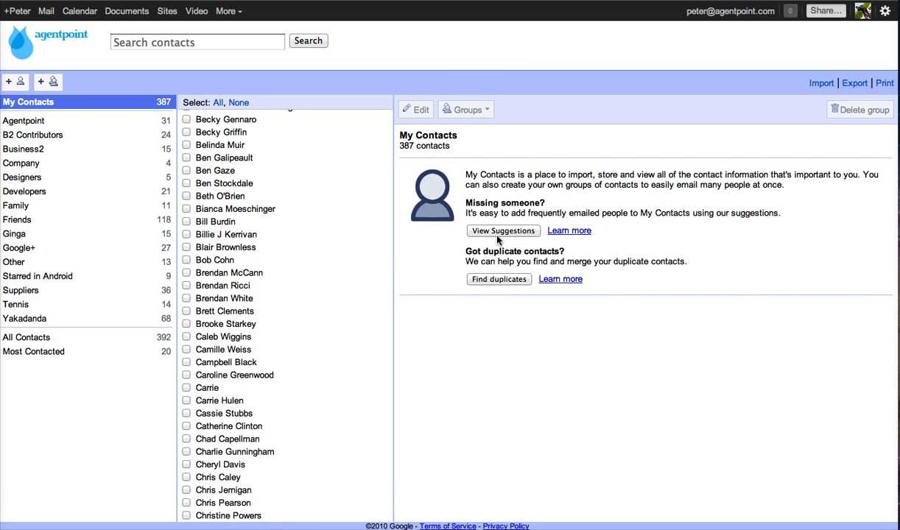
Step: Look at the Export page's group list without changing it, then go to the Google+ Stream
click(854, 83)
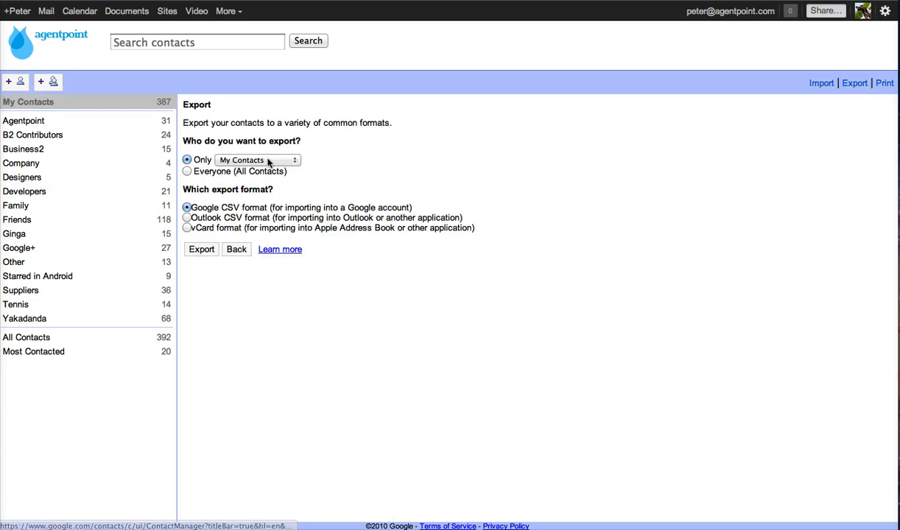
click(218, 160)
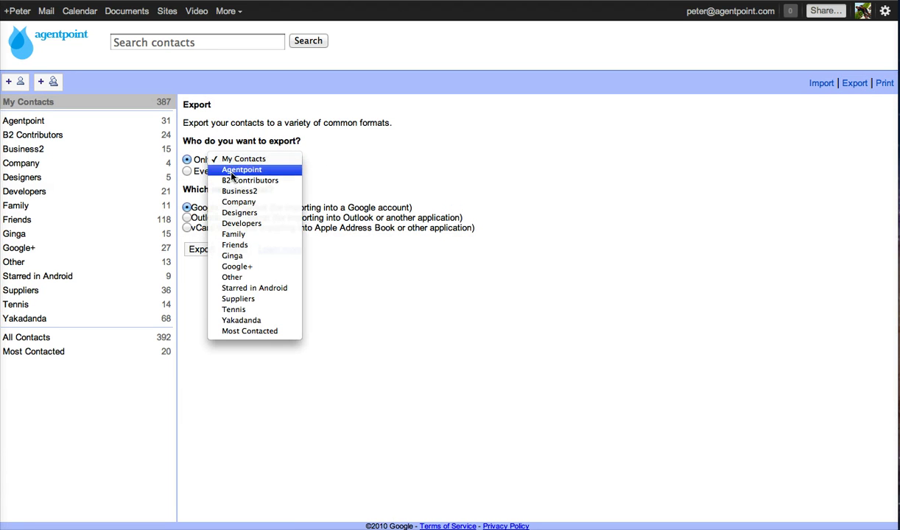
click(419, 139)
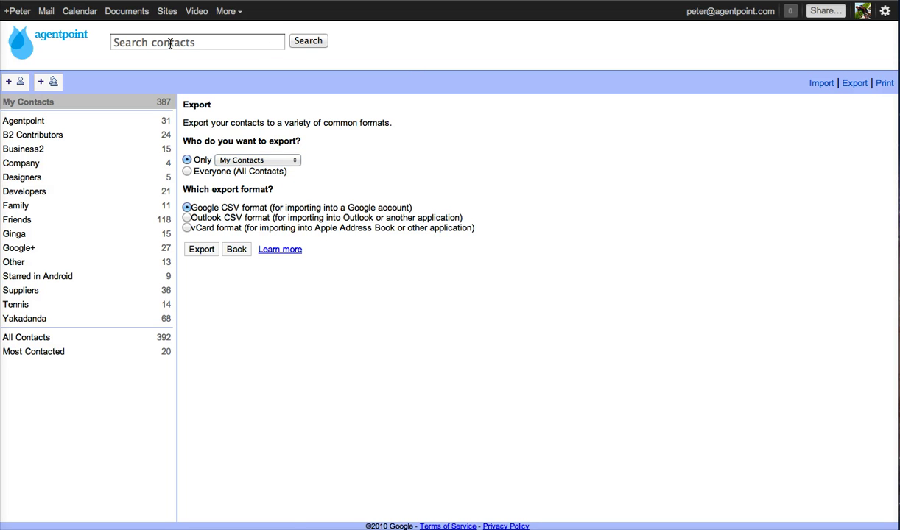
click(13, 11)
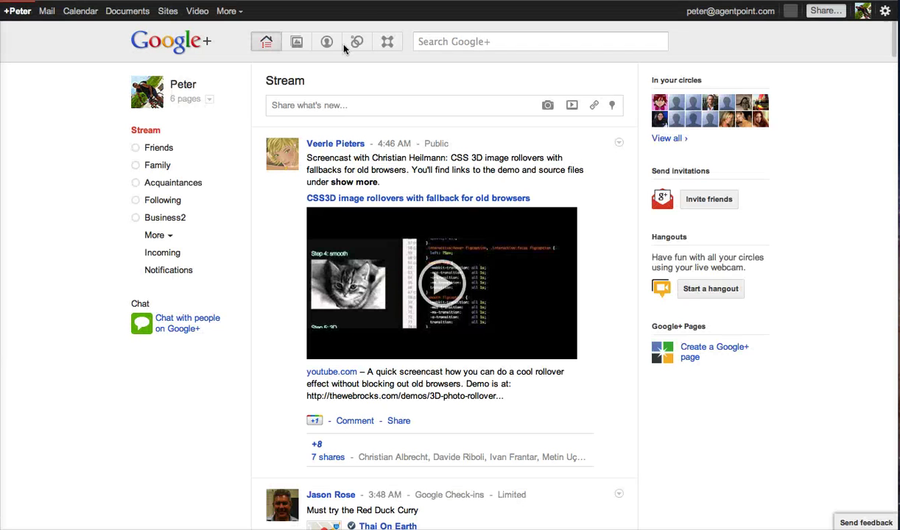
click(327, 41)
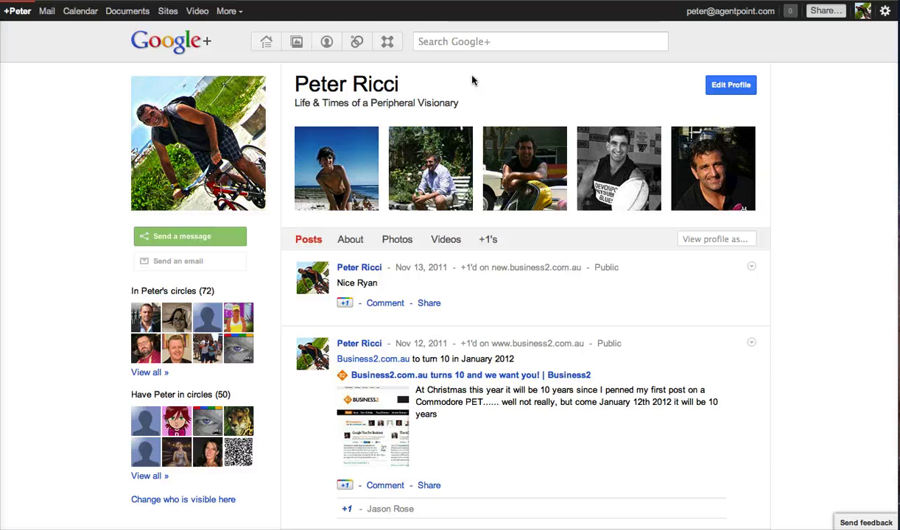
Step: Return from the profile page to the Google+ Stream
click(178, 43)
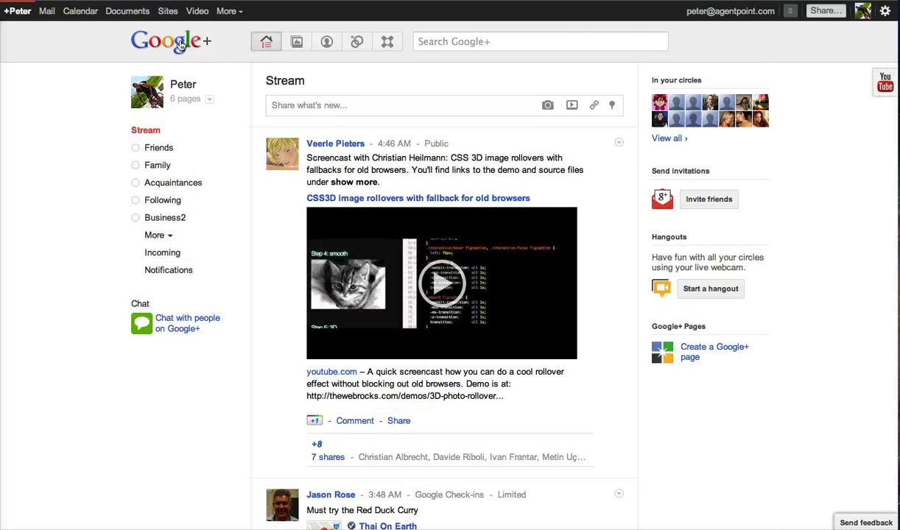